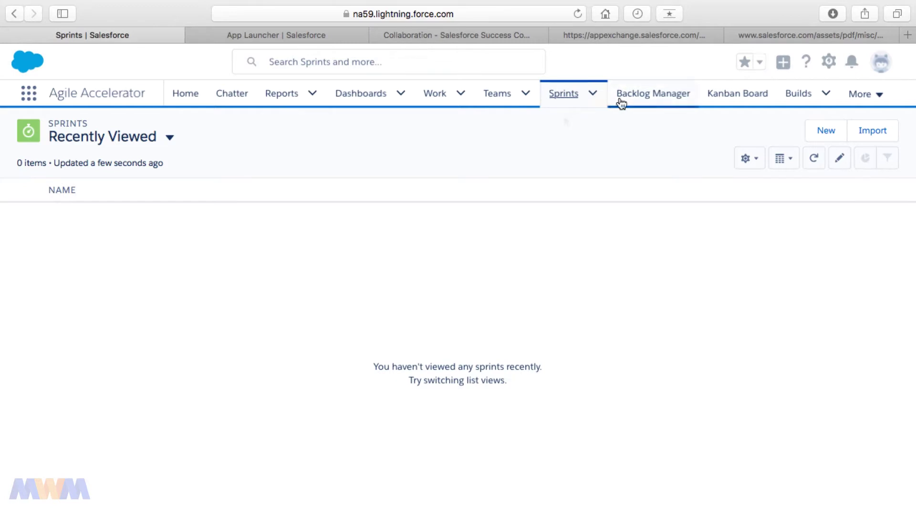
- Open the Epics list, followed by the Sprints list and the Backlog Manager for the Sample team
left_click(876, 98)
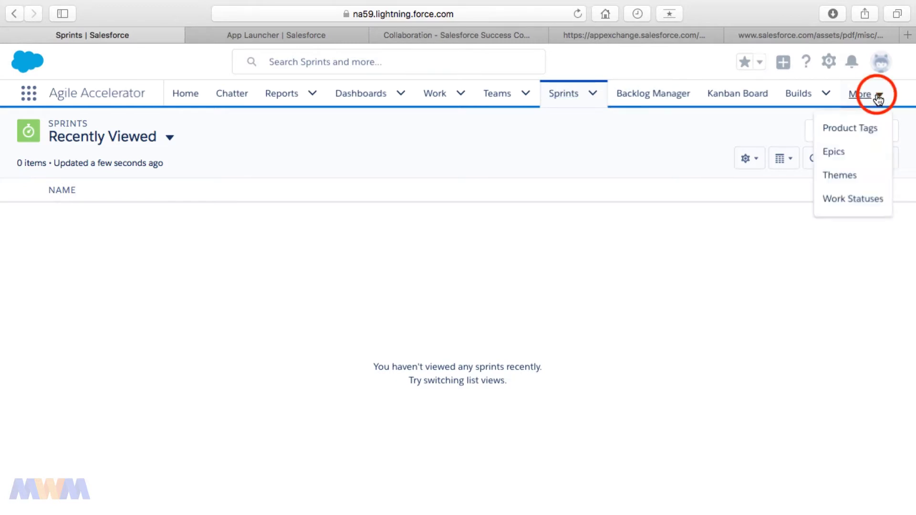
left_click(838, 158)
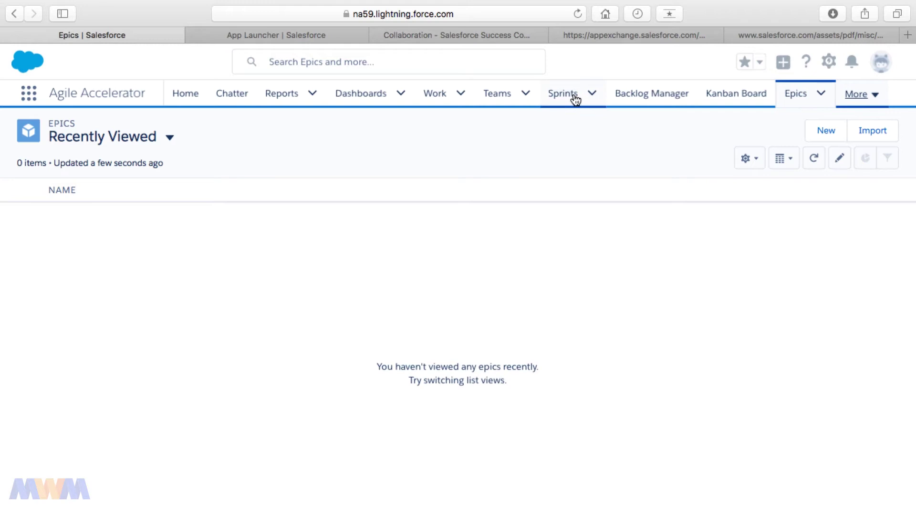
left_click(575, 95)
left_click(635, 96)
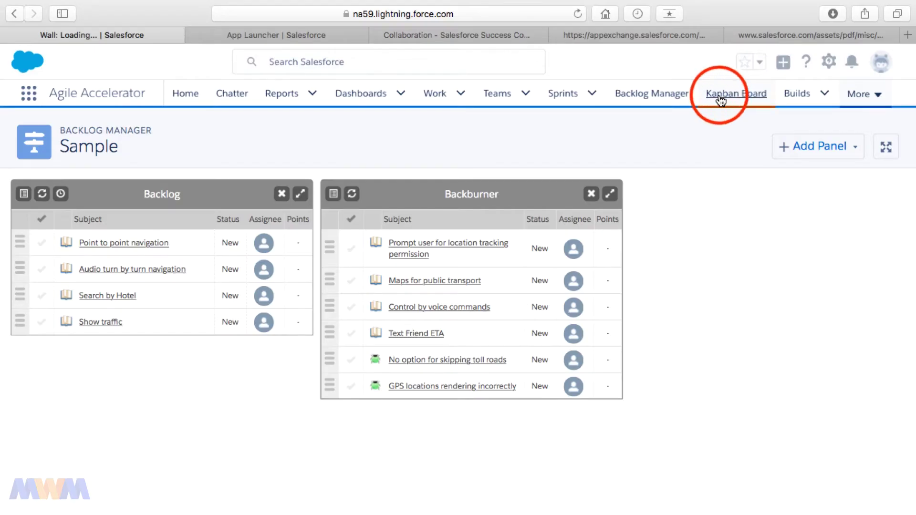
- Create a Kanban board for the Sample team after reviewing the example board
left_click(720, 99)
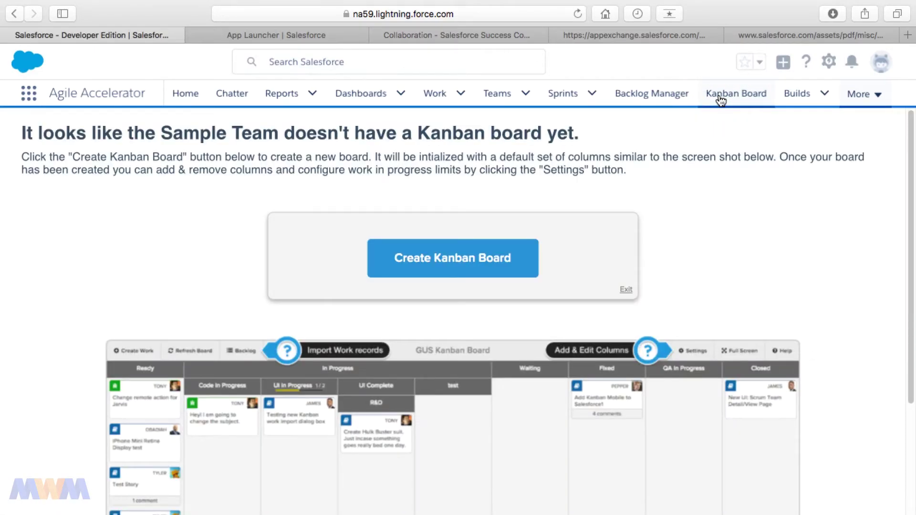
scroll(646, 236, "down", 5)
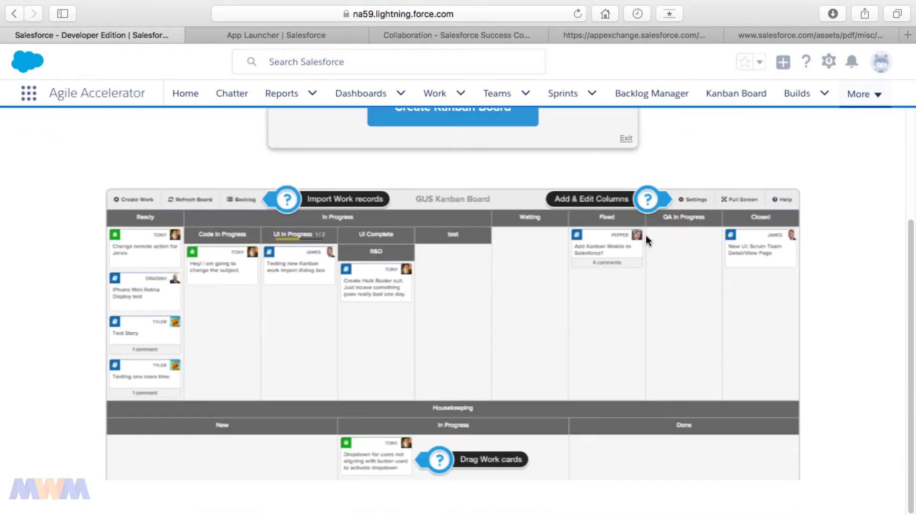
scroll(646, 240, "up", 4)
left_click(436, 220)
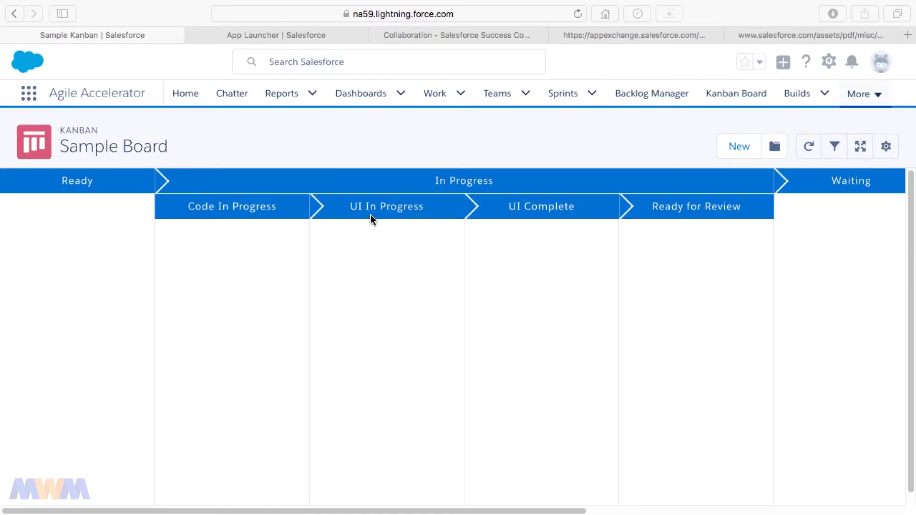
- Examine the UI In Progress, UI Complete and Ready for Review columns of the Sample Board
left_click(371, 214)
left_click(535, 213)
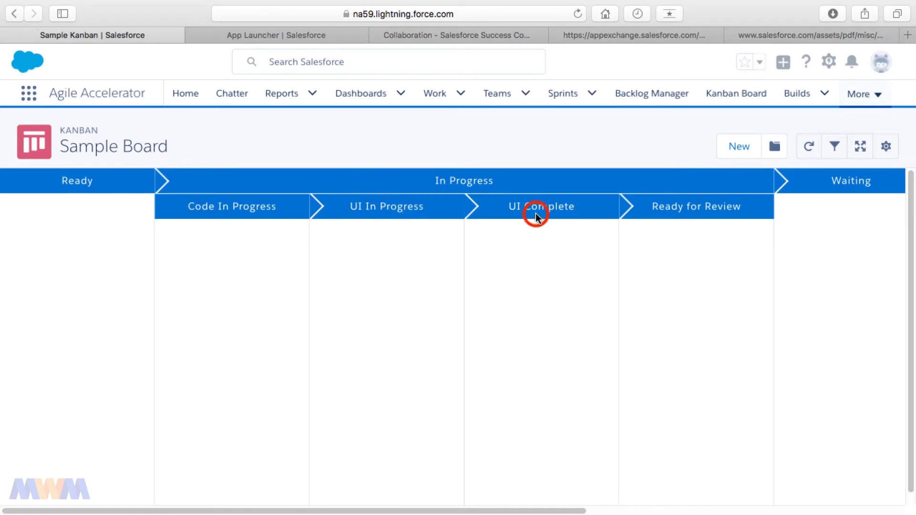
left_click(721, 215)
- Open the Builds list and view the form for creating a new build without saving a record
left_click(825, 95)
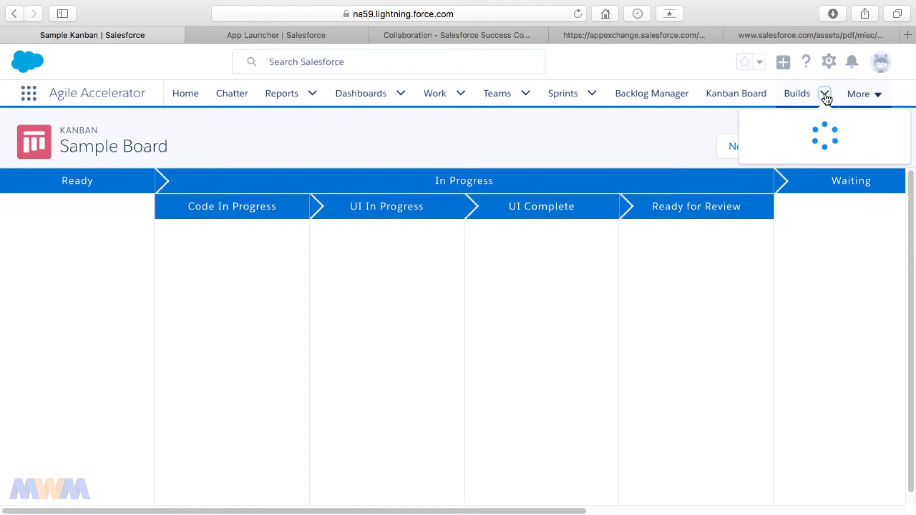
left_click(797, 94)
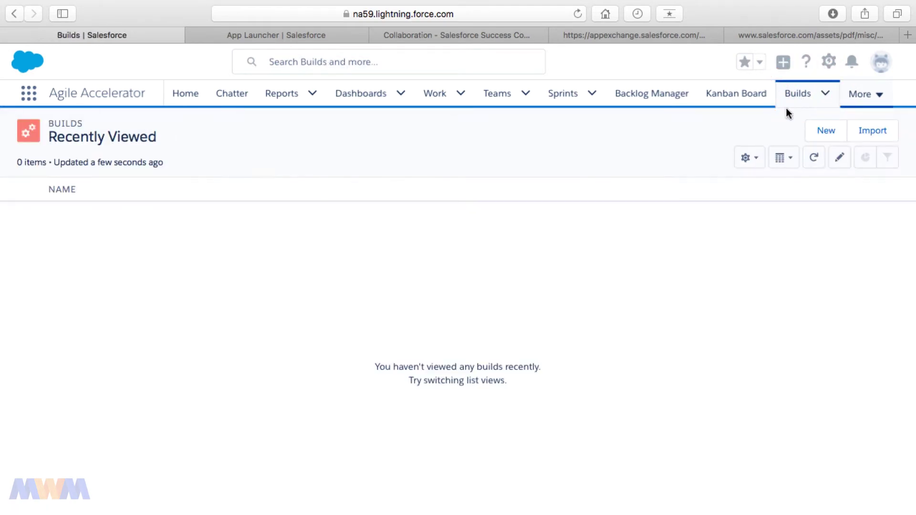
left_click(828, 95)
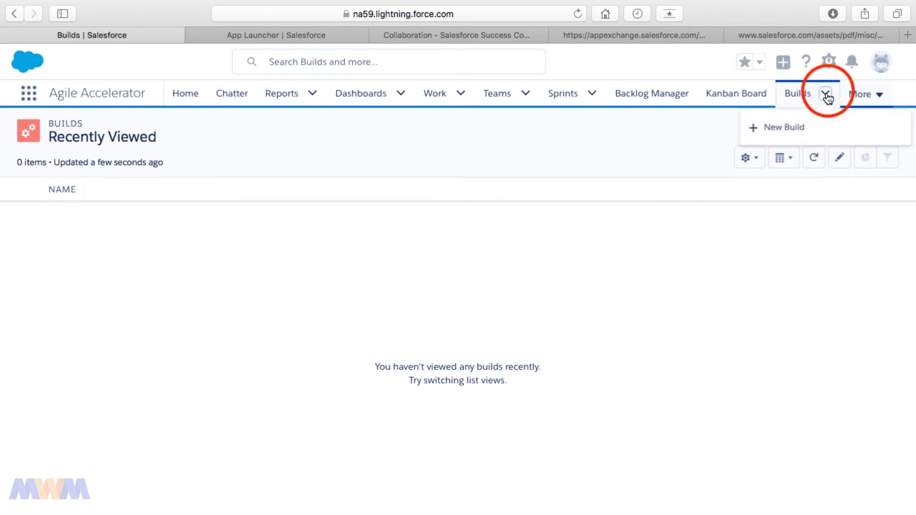
left_click(796, 135)
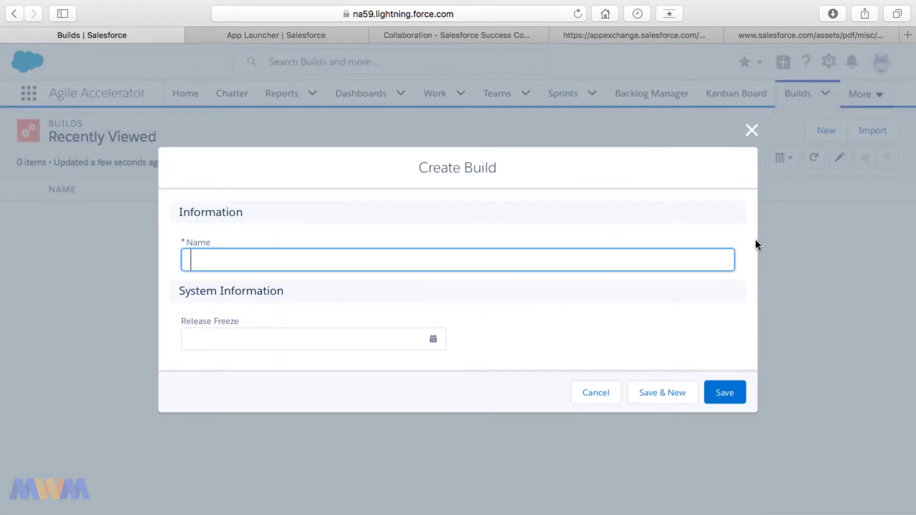
left_click(597, 393)
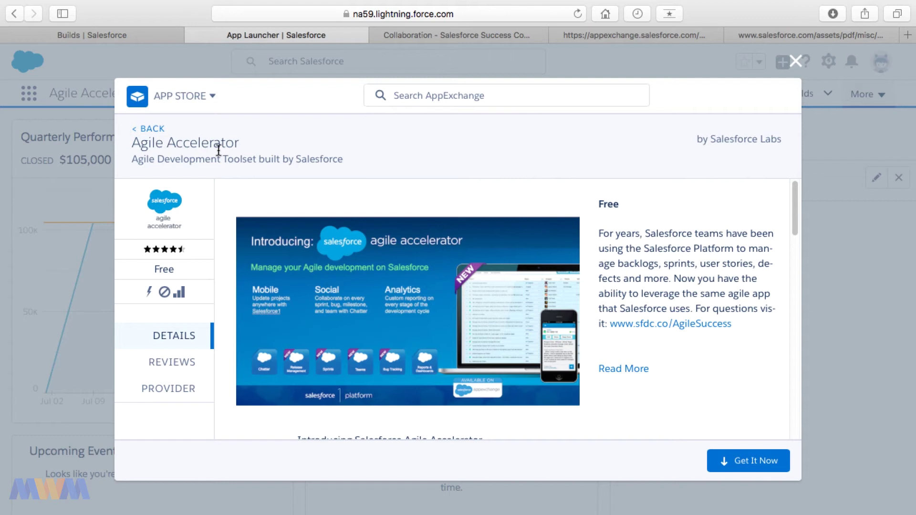
- Look over the introduction of the Agile Accelerator listing in AppExchange
mouse_move(344, 213)
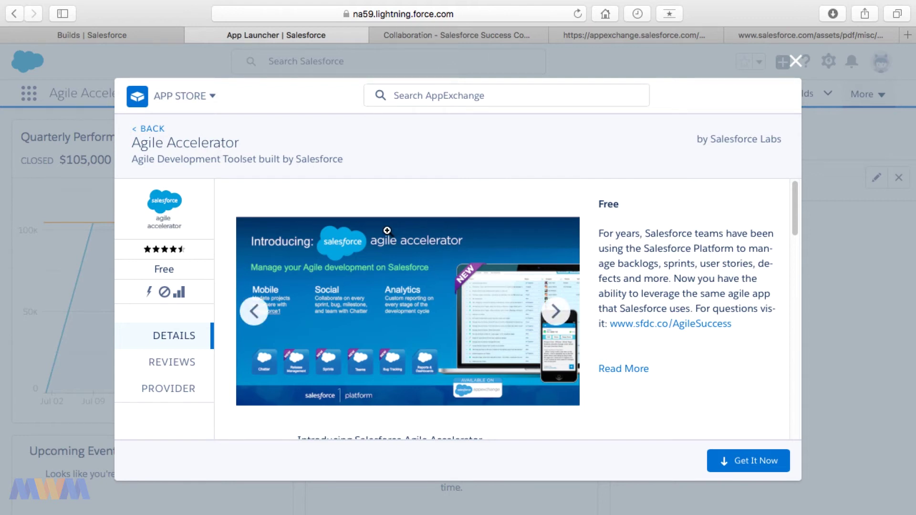
scroll(387, 231, "down", 4)
scroll(386, 231, "up", 2)
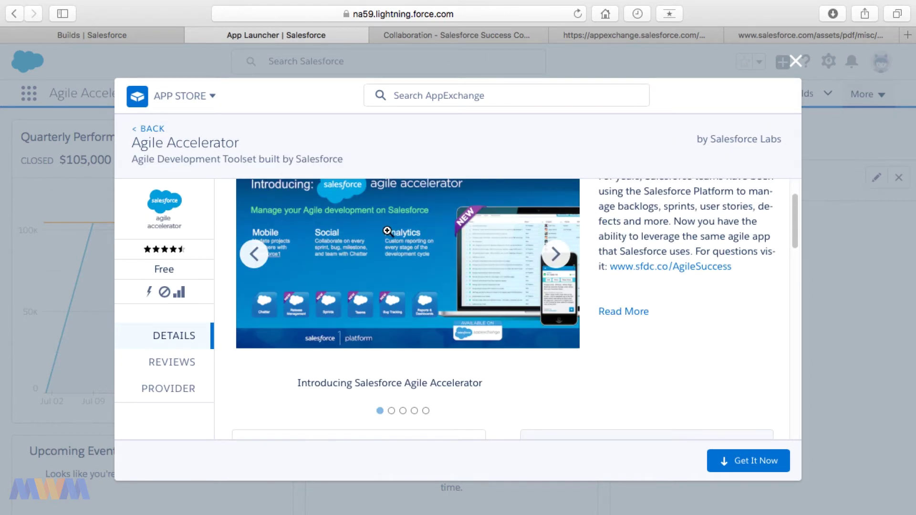
scroll(387, 230, "up", 2)
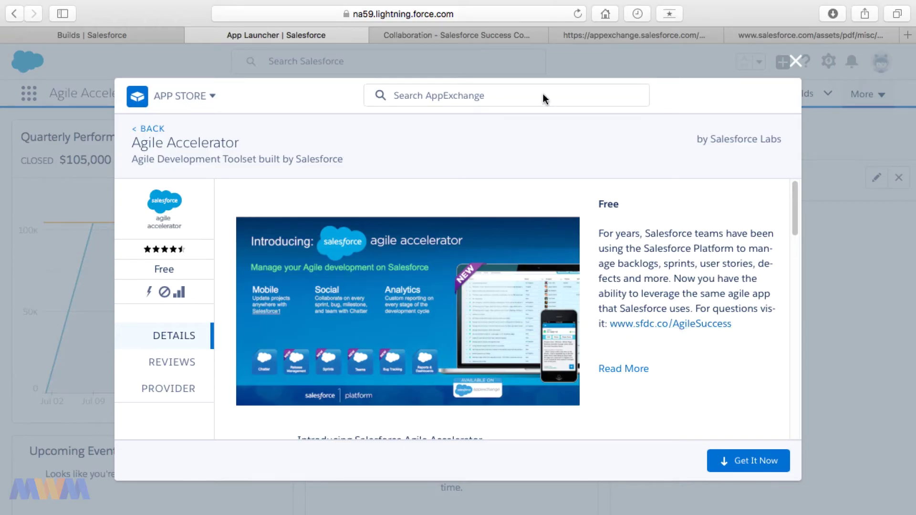
- Switch to the Salesforce Success Community and read the discussion posts and resources of the Salesforce Agile Accelerator group
left_click(508, 36)
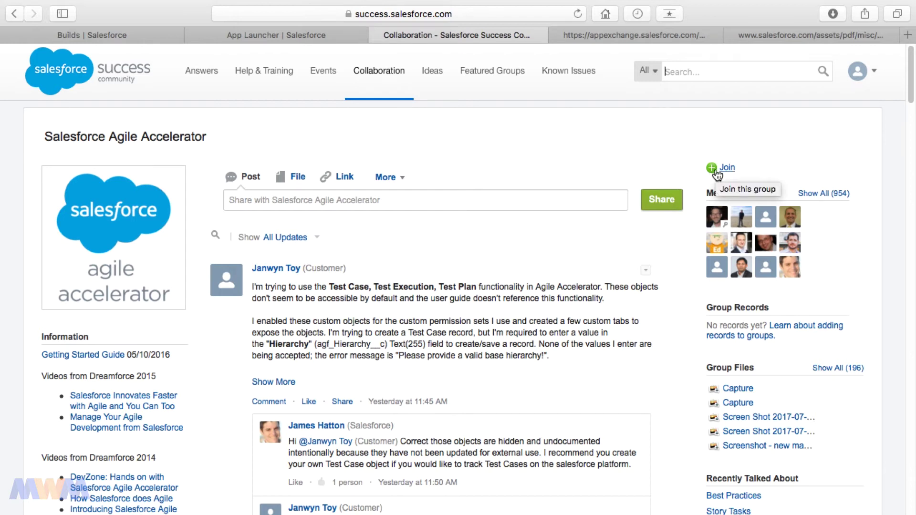
scroll(513, 348, "down", 3)
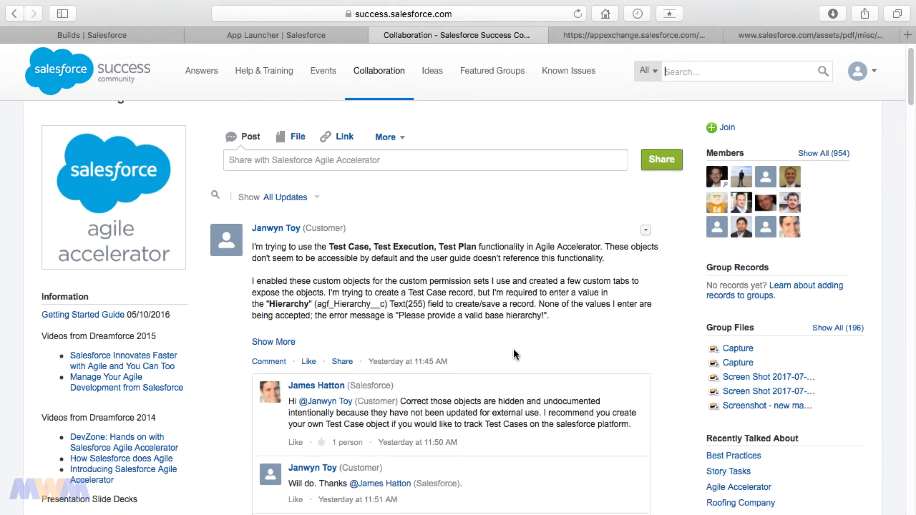
scroll(514, 353, "down", 4)
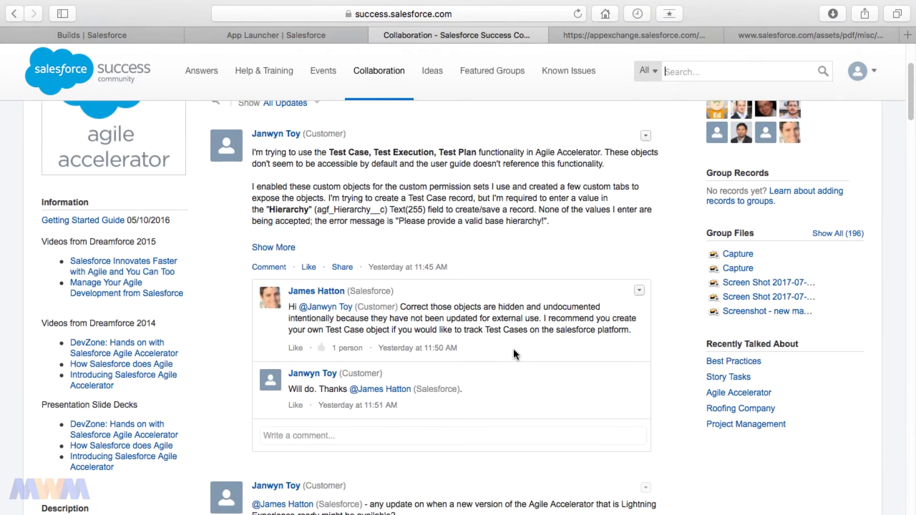
scroll(514, 351, "down", 12)
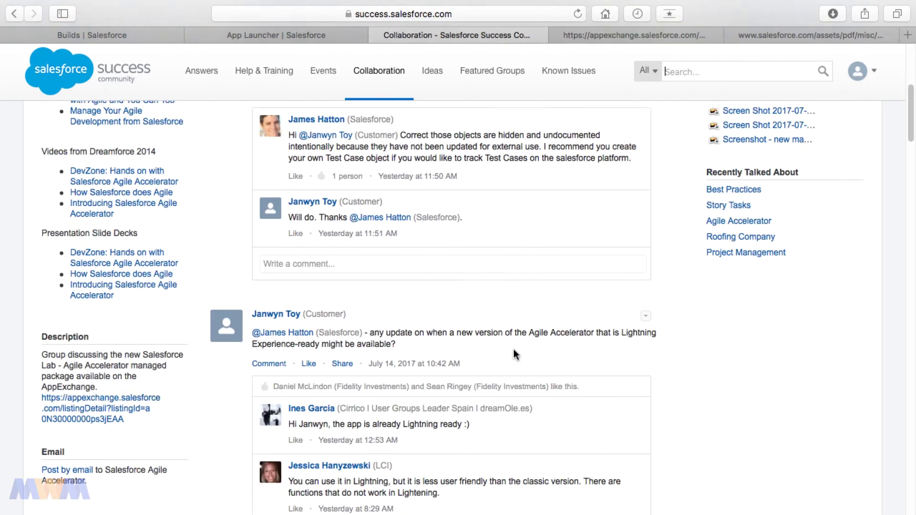
scroll(515, 354, "down", 1)
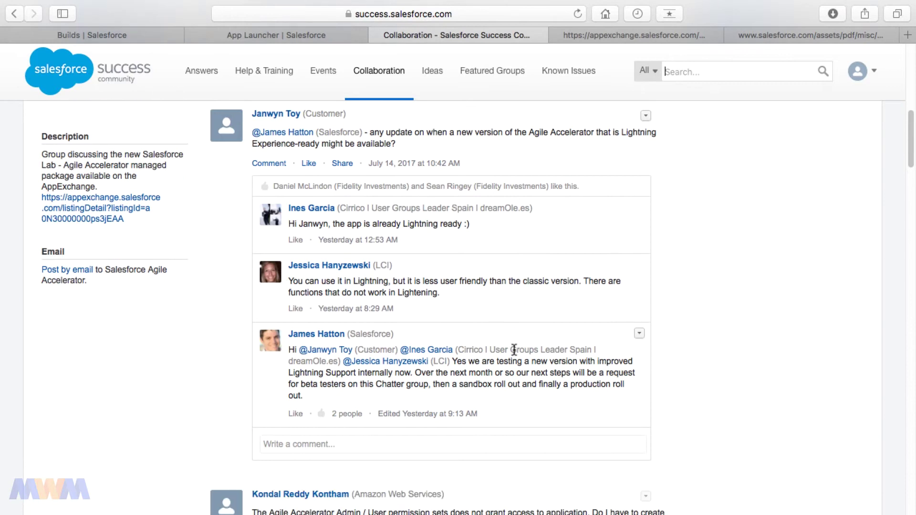
scroll(512, 355, "down", 2)
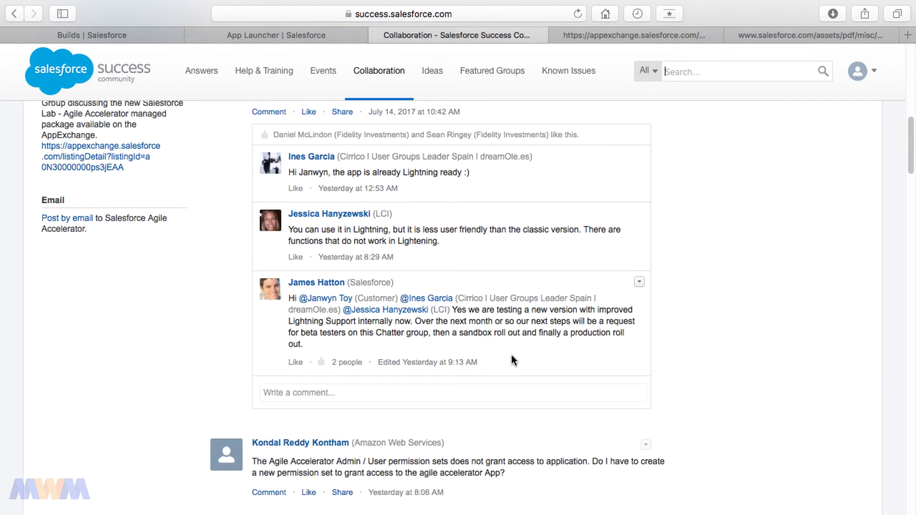
scroll(512, 354, "down", 2)
scroll(511, 355, "up", 2)
scroll(511, 355, "up", 15)
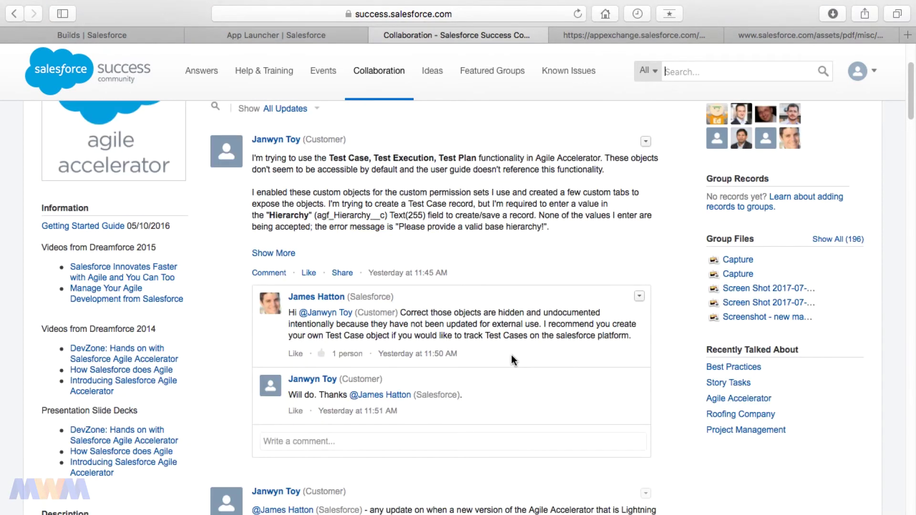
scroll(512, 355, "up", 3)
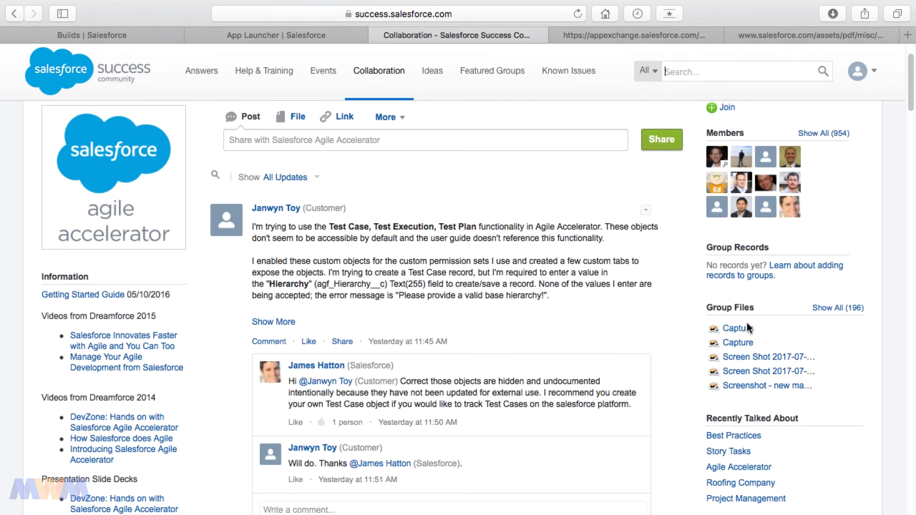
scroll(459, 404, "down", 5)
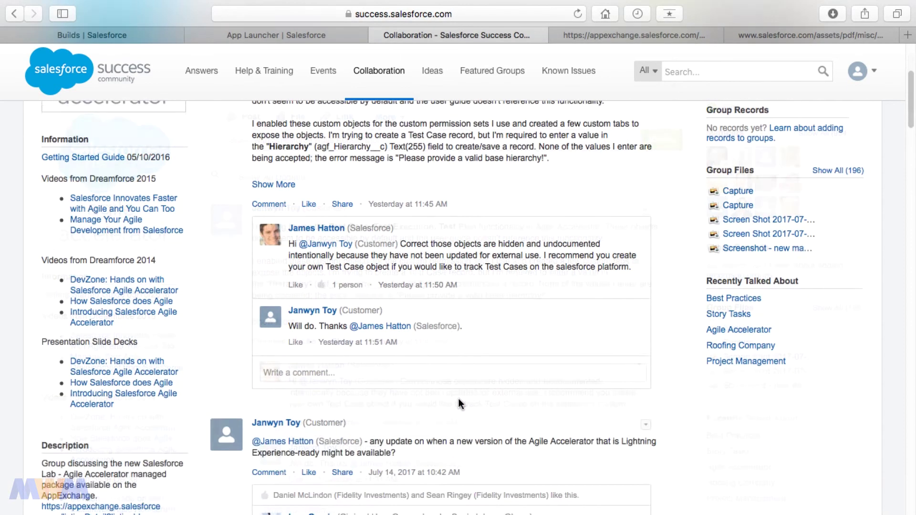
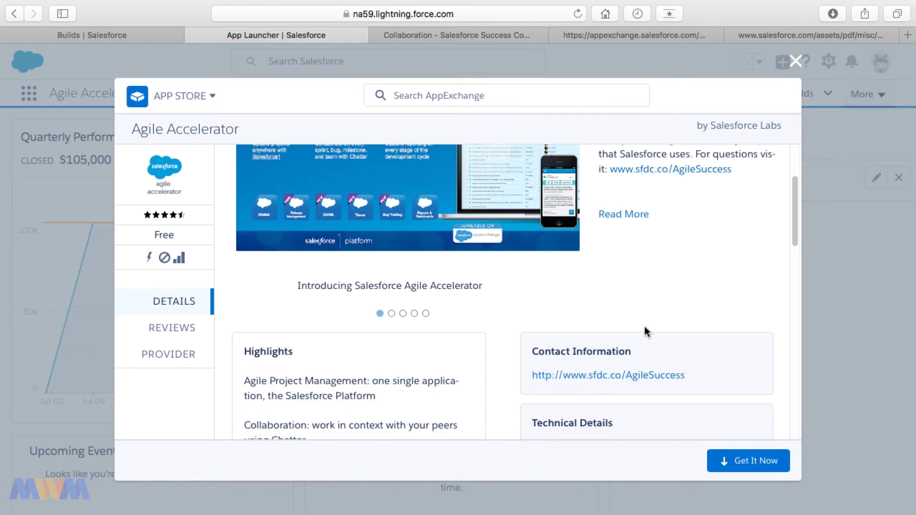
- Find the Getting Started Guide under the Agile Accelerator listing's customization guides and switch to the opened guide
scroll(645, 327, "down", 7)
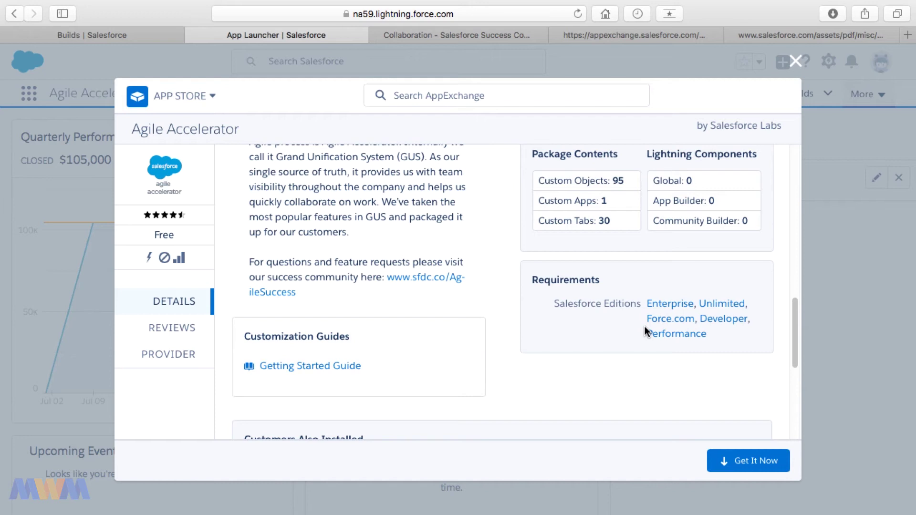
scroll(644, 329, "down", 2)
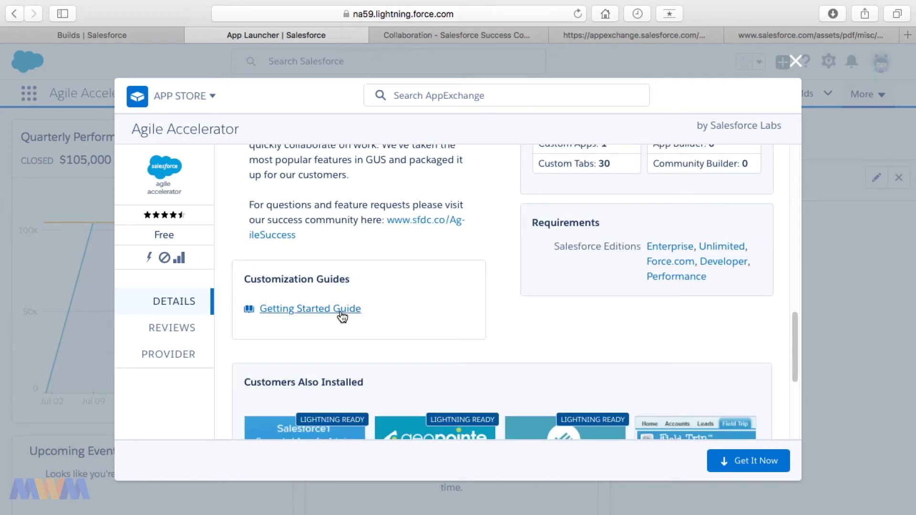
left_click(612, 36)
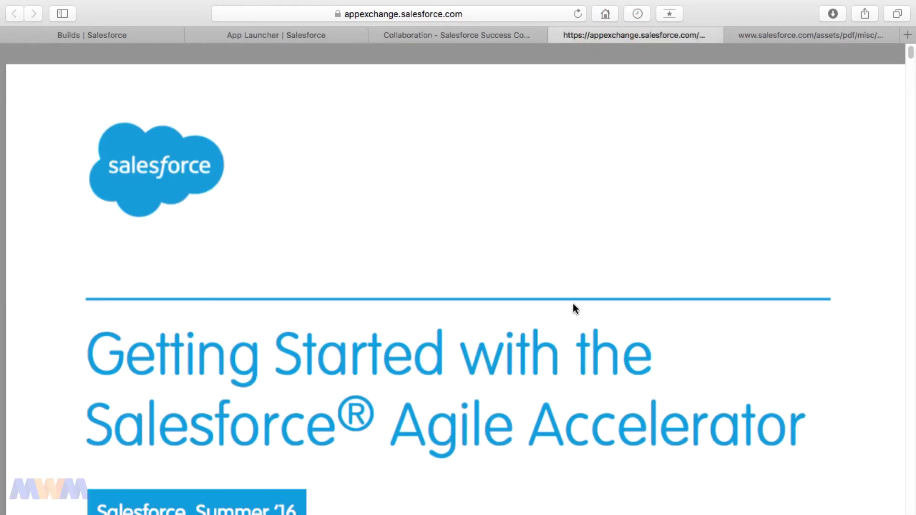
- Look through the Getting Started with the Salesforce Agile Accelerator guide from its cover to the table of contents
scroll(573, 304, "down", 10)
scroll(574, 304, "down", 9)
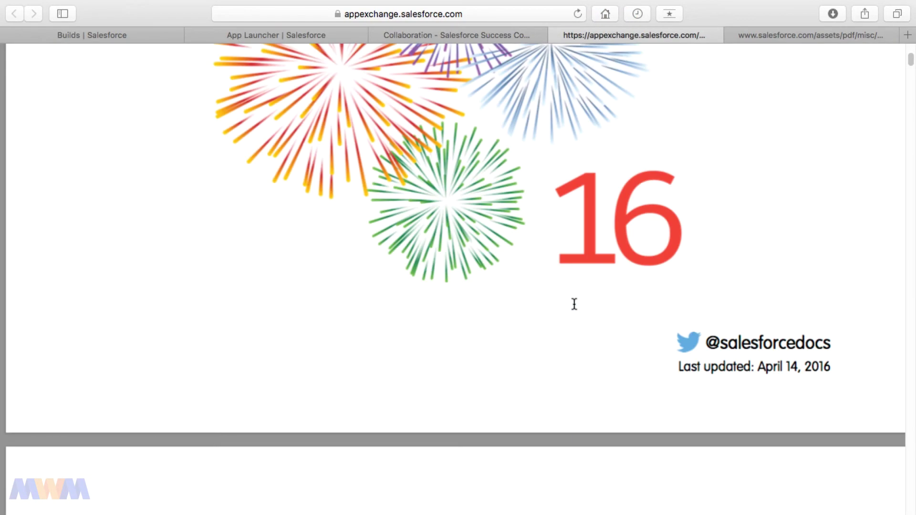
scroll(574, 303, "up", 10)
scroll(574, 304, "up", 5)
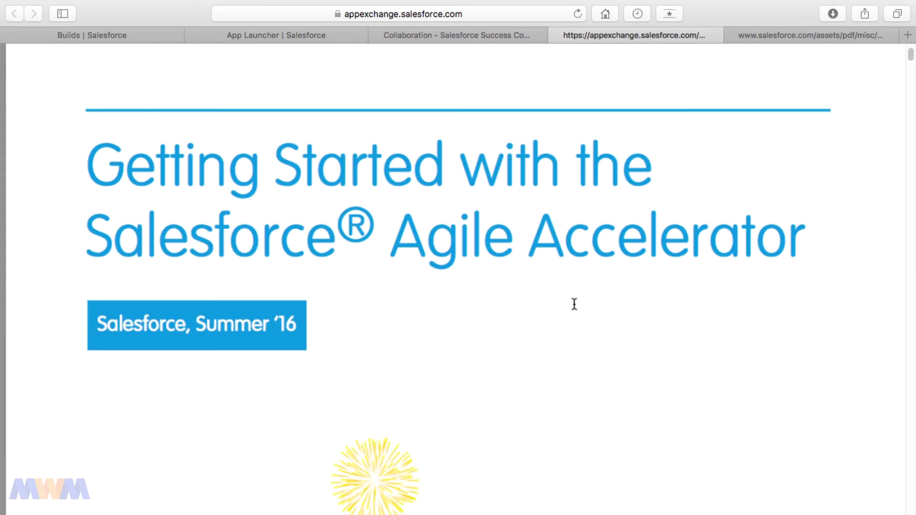
scroll(574, 304, "down", 9)
scroll(574, 304, "up", 10)
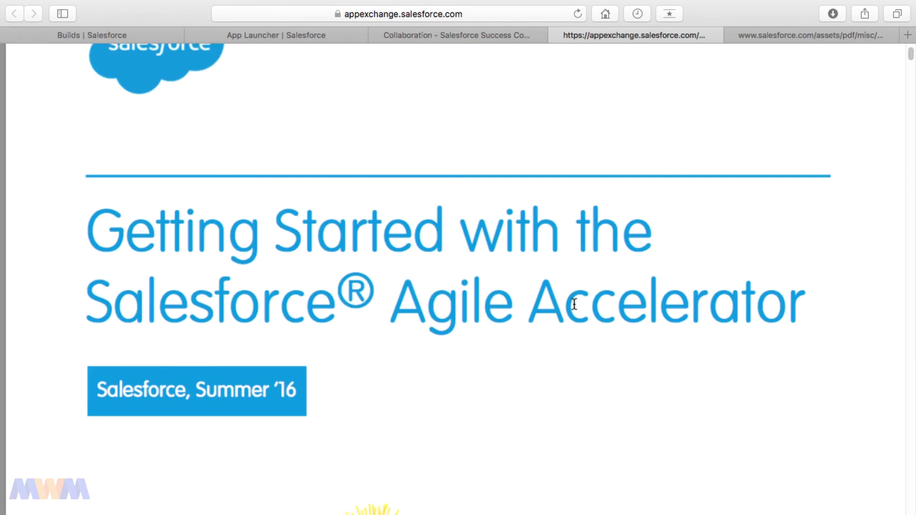
scroll(397, 317, "down", 8)
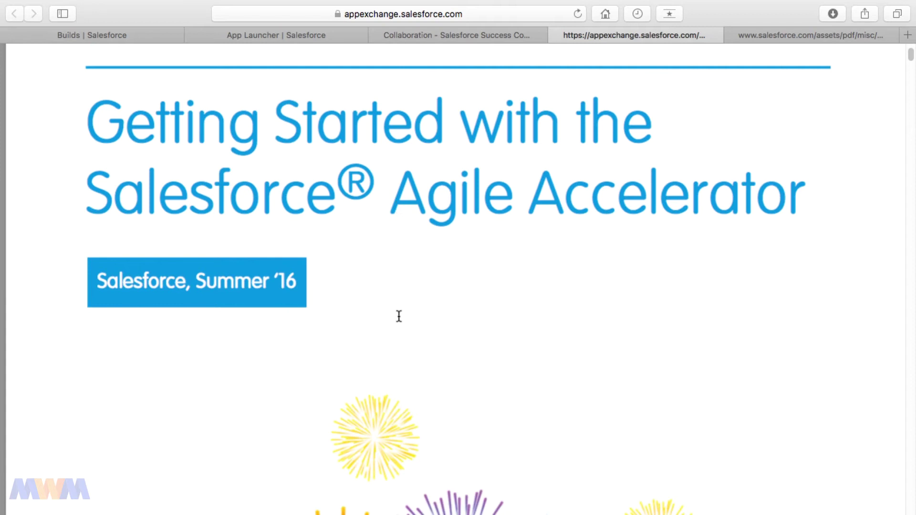
scroll(399, 317, "down", 9)
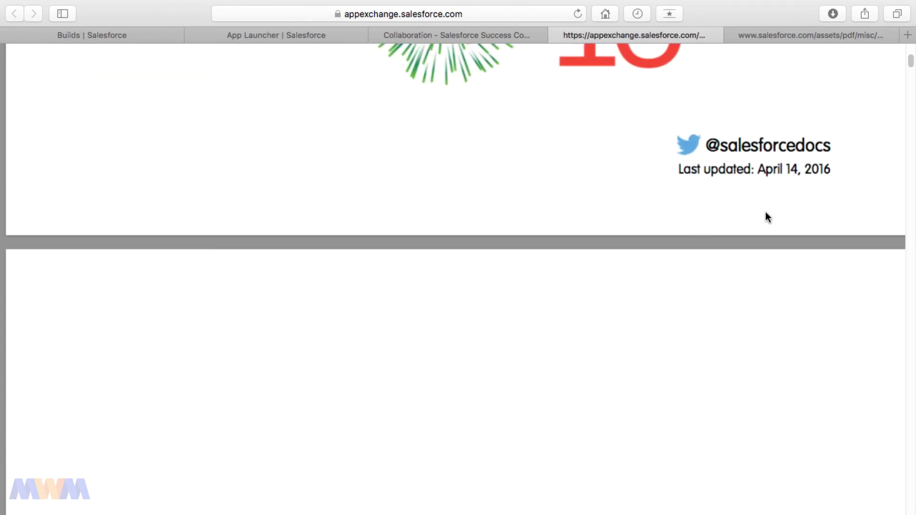
scroll(763, 221, "down", 5)
scroll(595, 292, "down", 10)
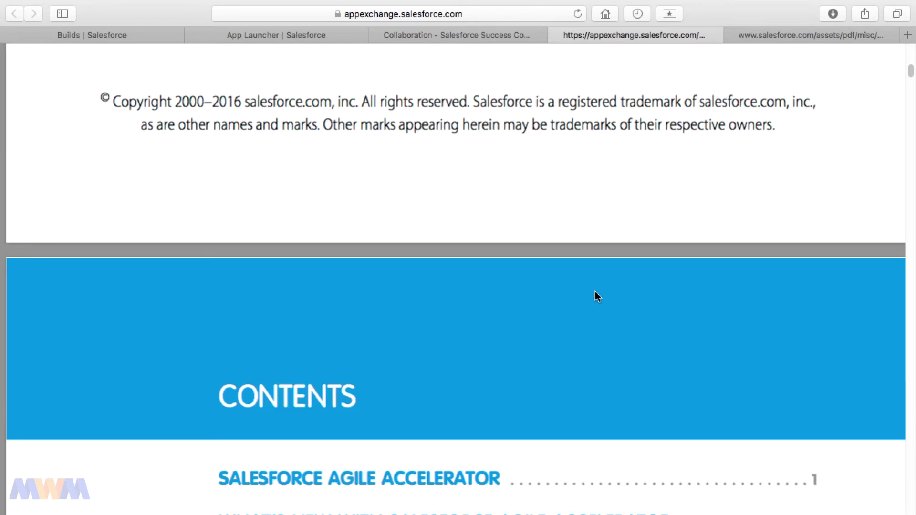
scroll(595, 292, "down", 4)
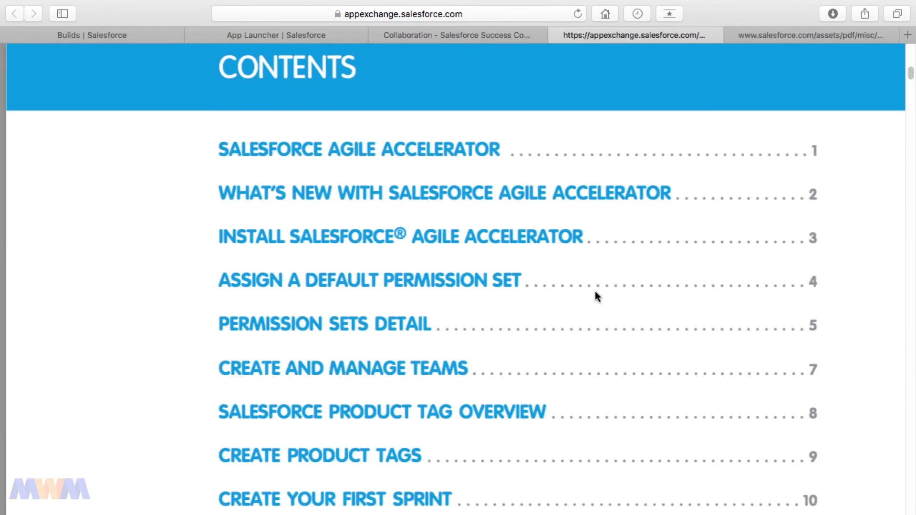
- Open the Create Your First Sprint chapter from the table of contents and read its instructions through to the sample sprint's virtual wall
scroll(594, 291, "down", 2)
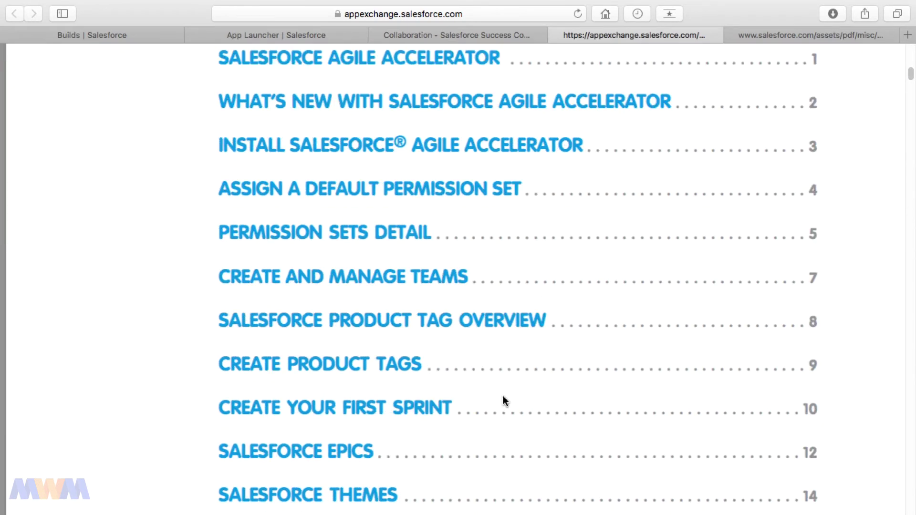
double_click(400, 409)
scroll(477, 423, "down", 4)
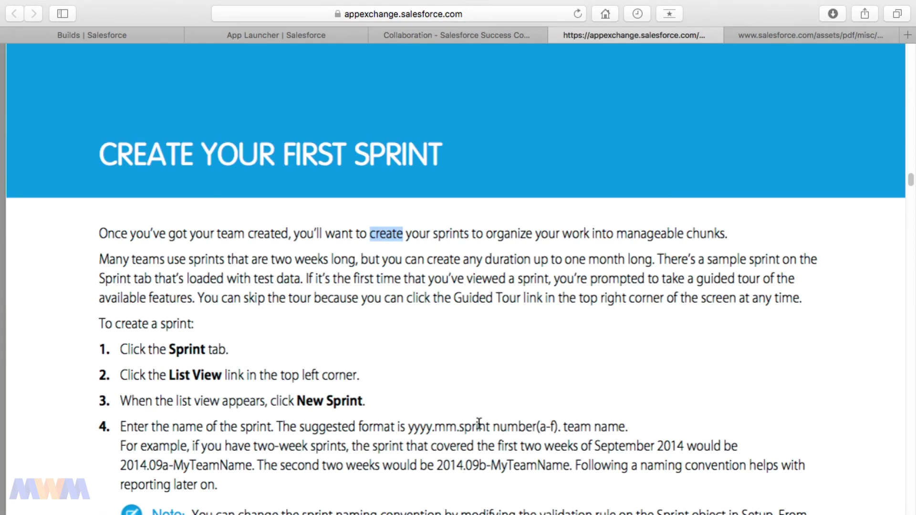
scroll(479, 423, "down", 2)
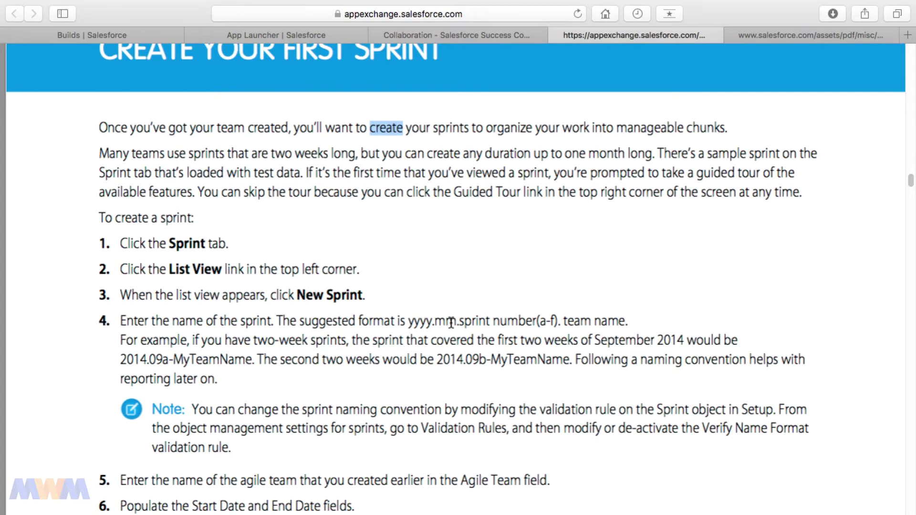
scroll(451, 323, "up", 2)
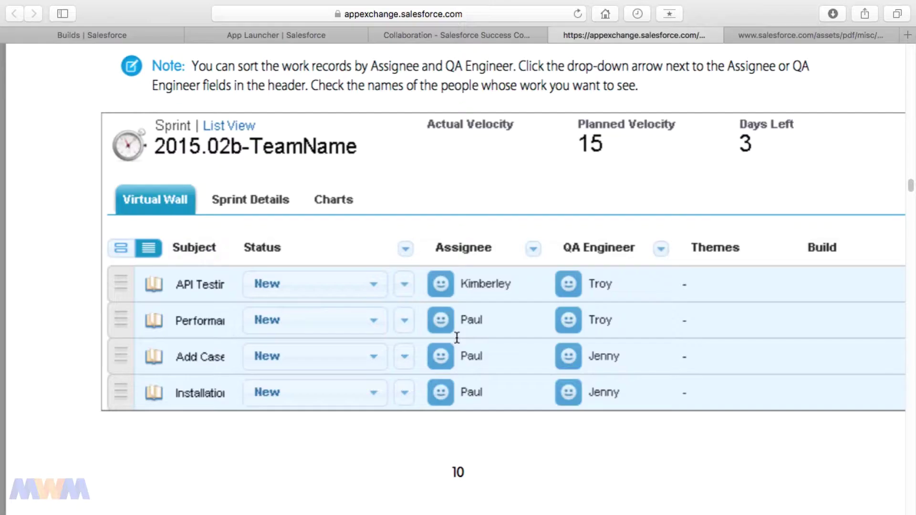
scroll(453, 315, "down", 5)
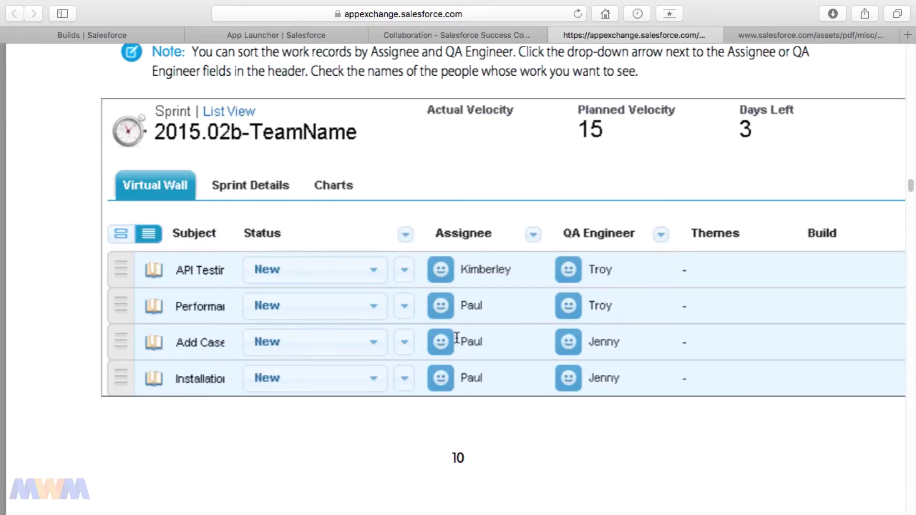
- Continue to the Salesforce Epics chapter and look over its description, examples and Epic diagram
scroll(457, 338, "down", 5)
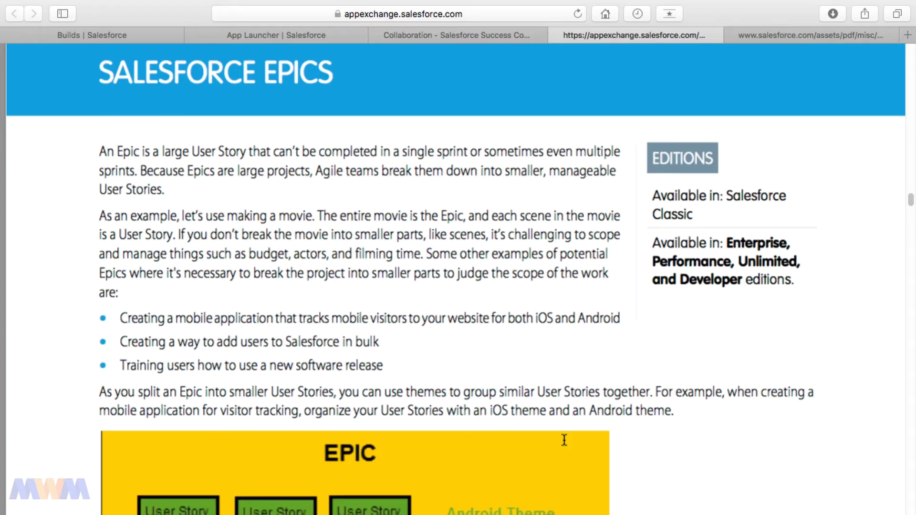
scroll(562, 437, "down", 2)
scroll(564, 439, "down", 3)
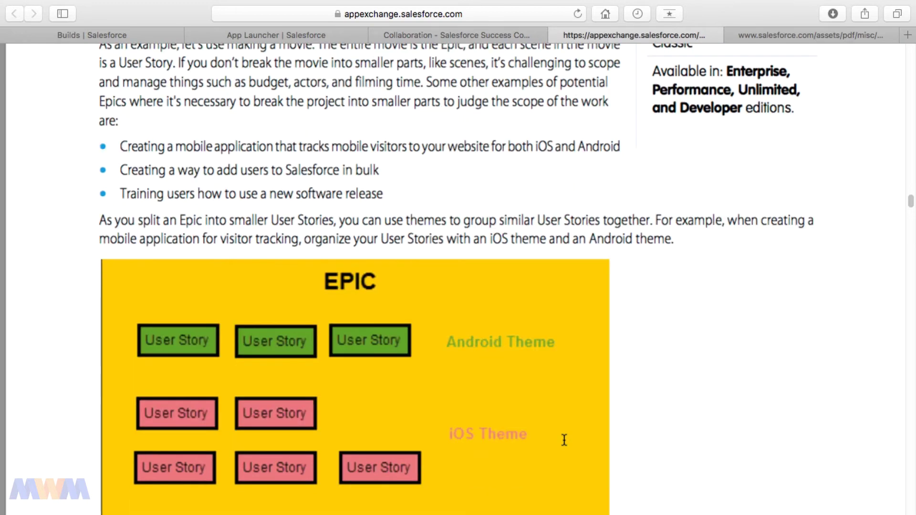
scroll(563, 439, "down", 3)
scroll(564, 440, "up", 1)
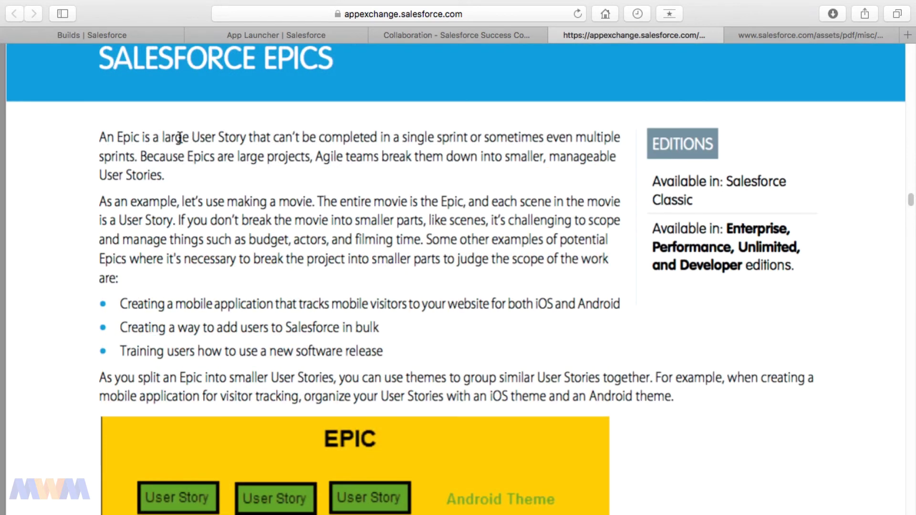
- Highlight and read the definition of an Epic and the movie-making example in the Salesforce Epics chapter
double_click(179, 138)
left_click_drag(179, 138, 264, 138)
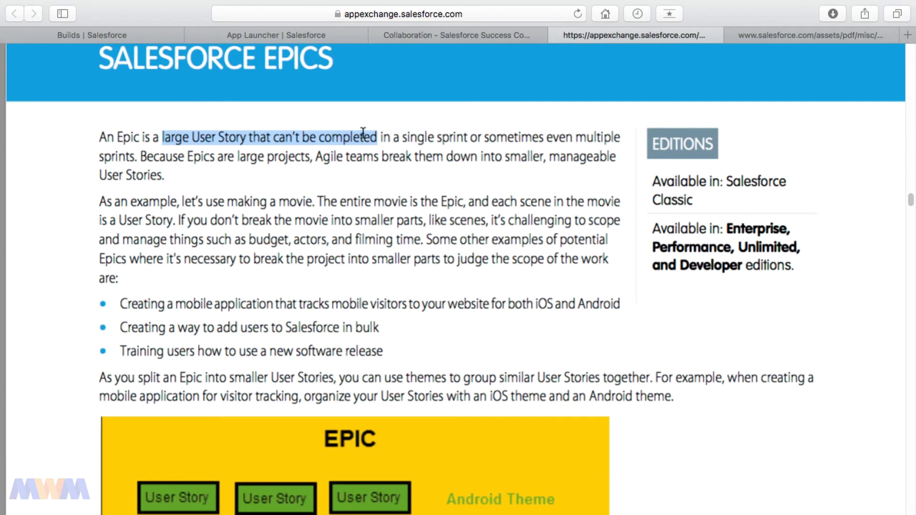
left_click_drag(550, 138, 168, 175)
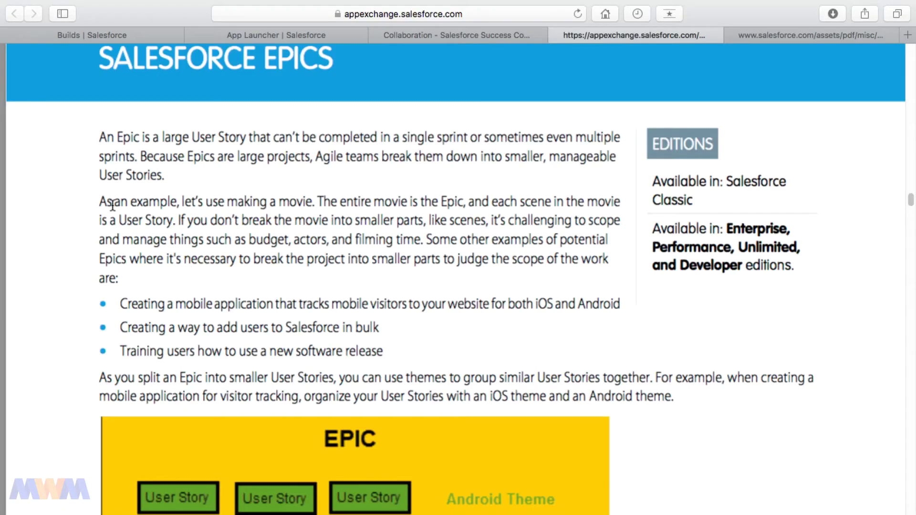
left_click_drag(107, 205, 165, 242)
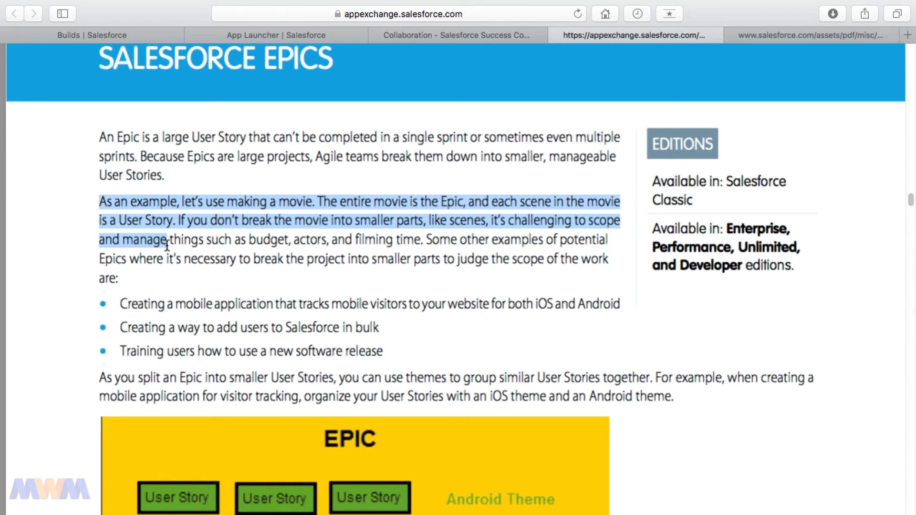
- Examine how the Epic diagram groups user stories under the Android Theme and the iOS Theme
scroll(181, 252, "down", 3)
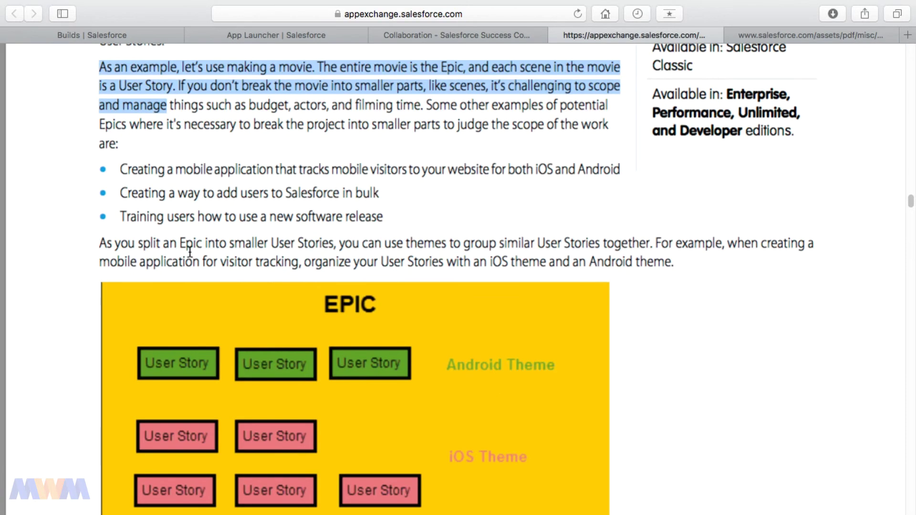
scroll(189, 252, "down", 1)
scroll(190, 251, "down", 2)
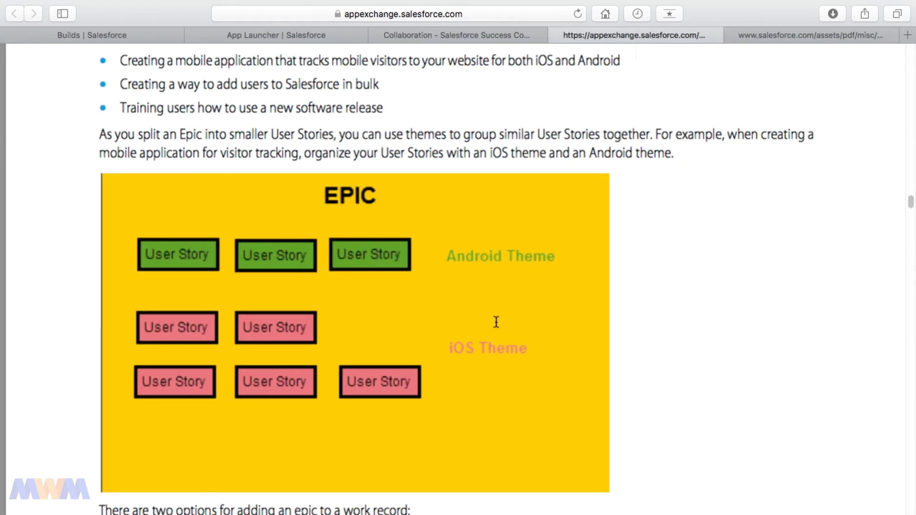
left_click_drag(494, 256, 510, 255)
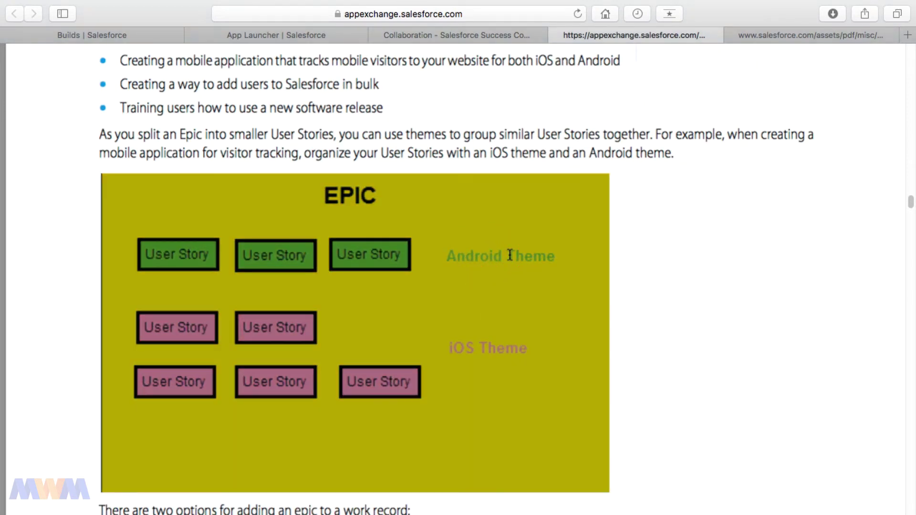
left_click(489, 339)
scroll(487, 354, "down", 1)
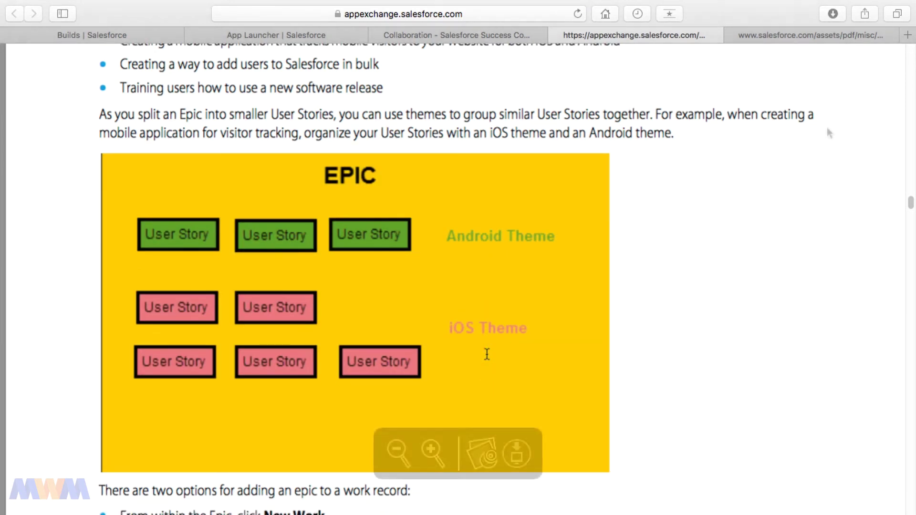
- Switch to the Best Practices for Implementing Salesforce CRM document, search for "Summary and checklist: plan and prepare" and go to that section
left_click(787, 36)
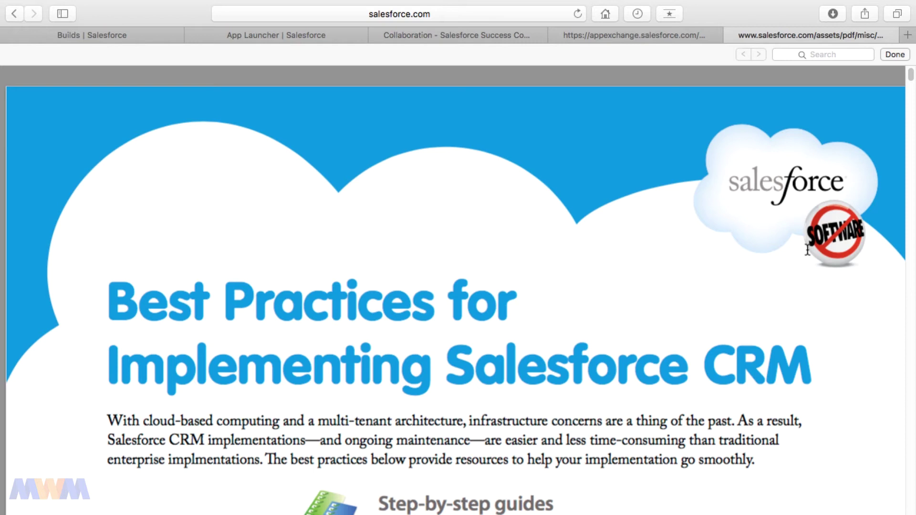
key("super+f")
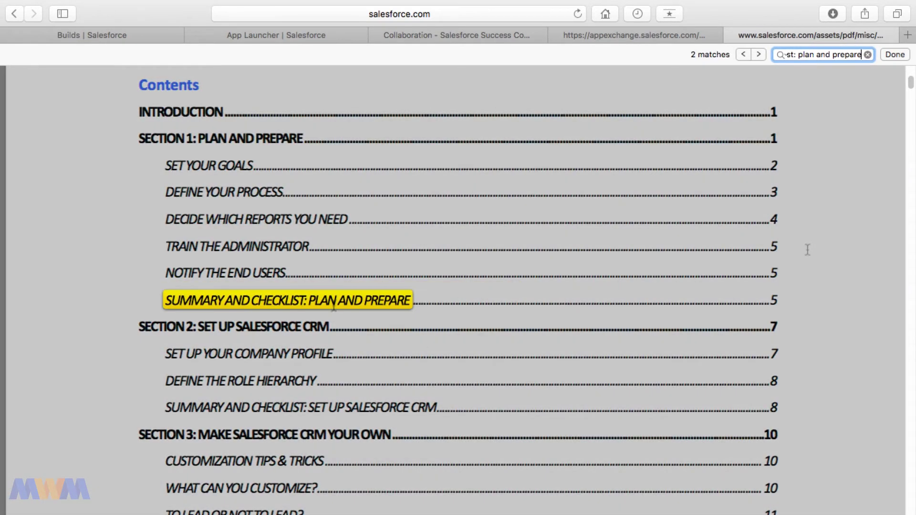
left_click(334, 300)
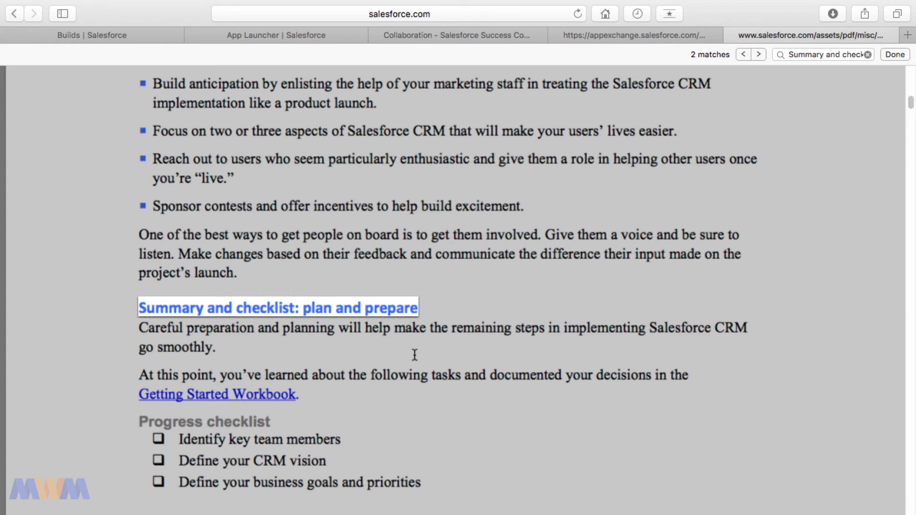
- Read the plan-and-prepare progress checklist through to the resource summary and dismiss the search highlighting
scroll(432, 376, "down", 5)
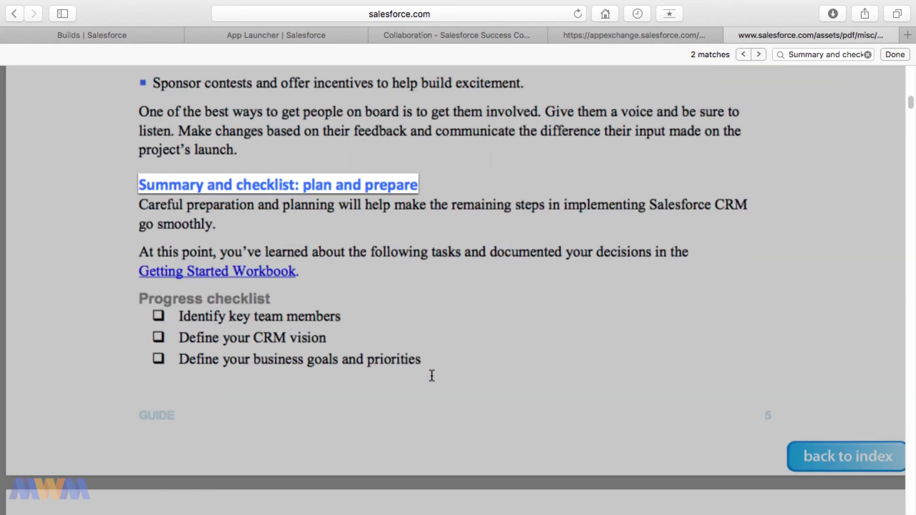
scroll(432, 376, "down", 5)
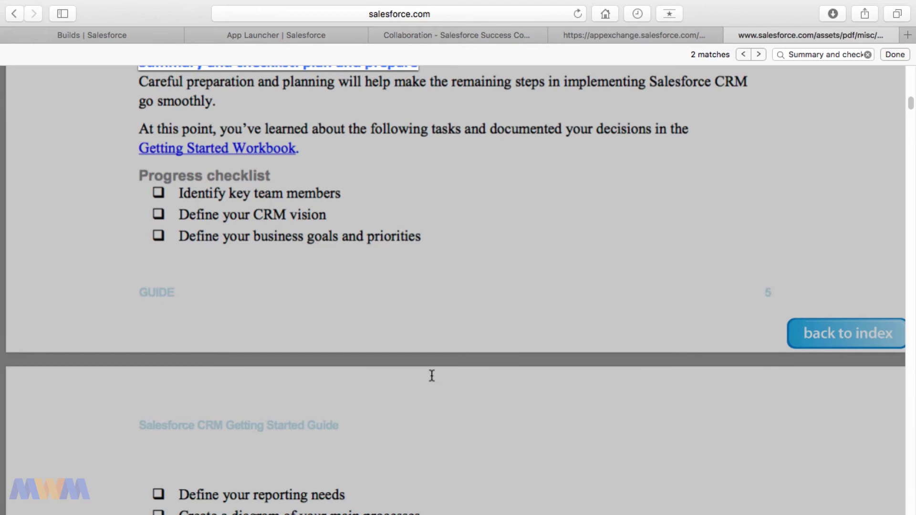
left_click(454, 219)
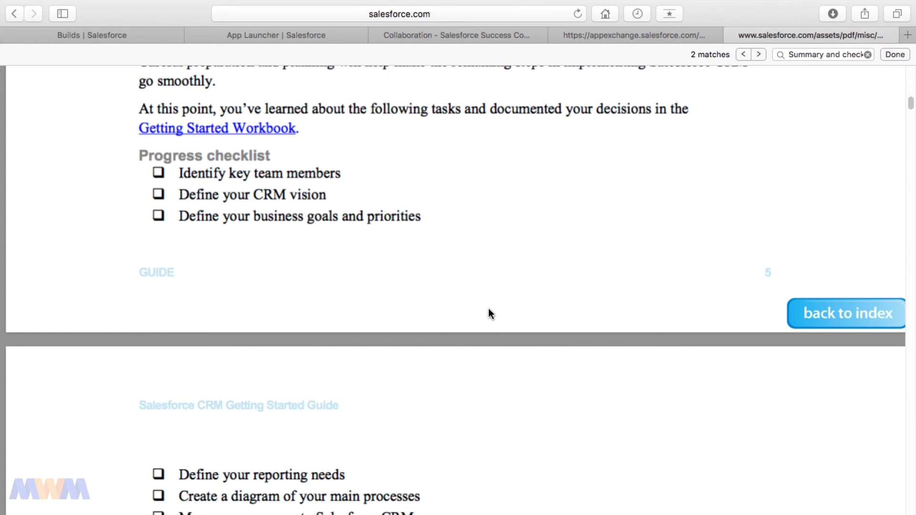
scroll(488, 309, "down", 2)
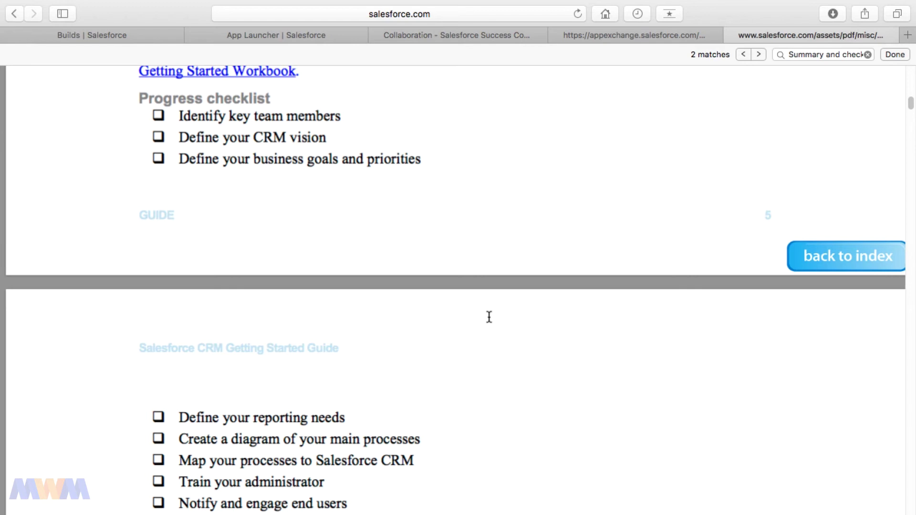
scroll(489, 317, "down", 2)
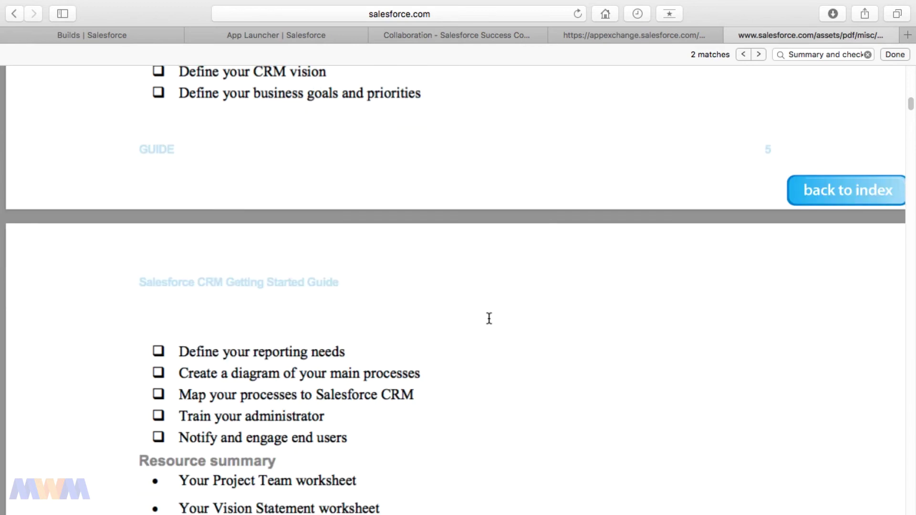